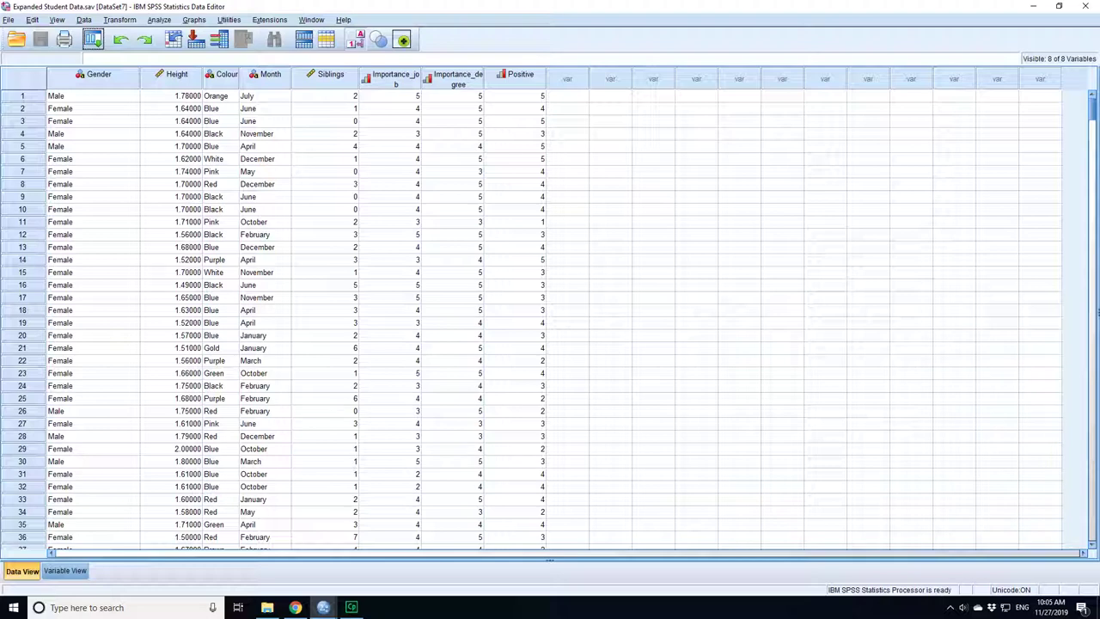
# Step: Start an Explore analysis with height as the dependent variable
pyautogui.hotkey('alt', 'a')
pyautogui.press('e')
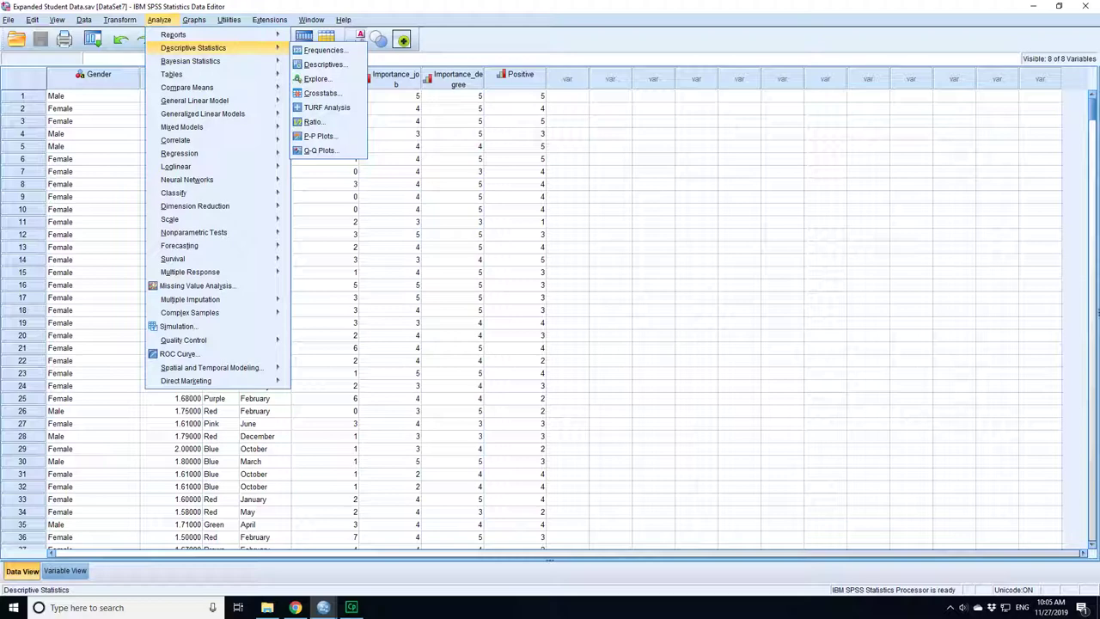
pyautogui.press('e')
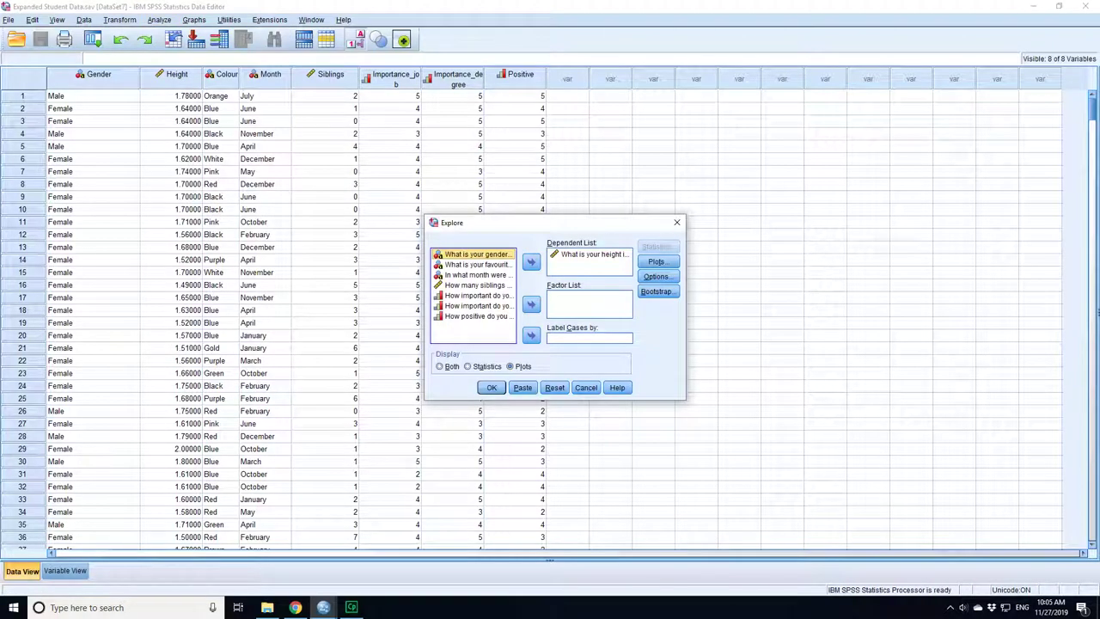
pyautogui.click(591, 253)
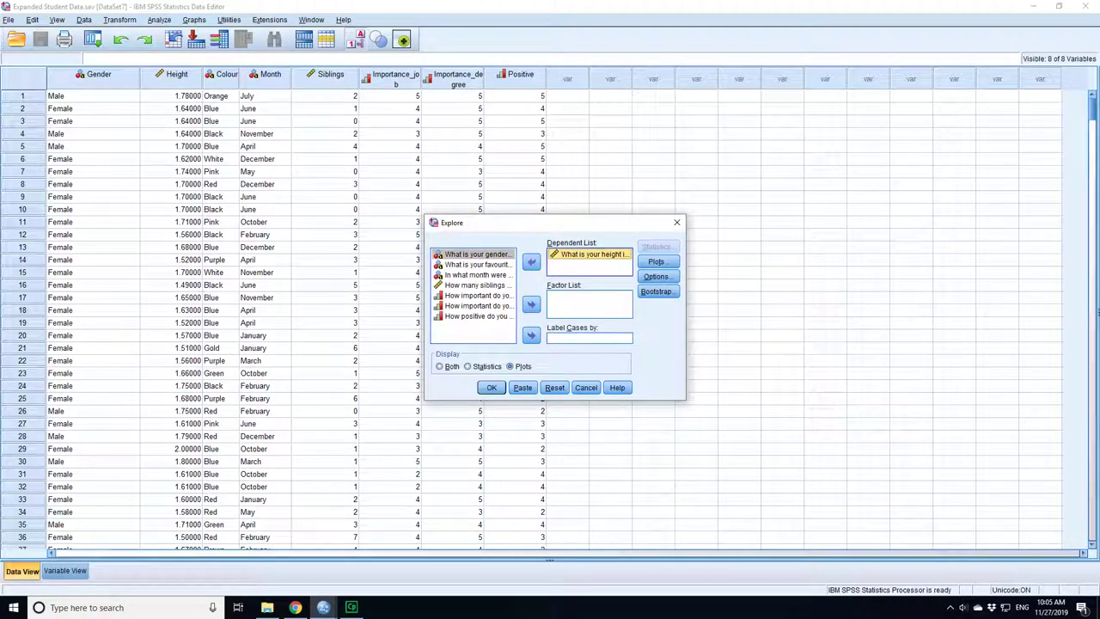
# Step: Set Explore plots to normality plots with tests, no histogram and no boxplots
pyautogui.hotkey('alt', 't')
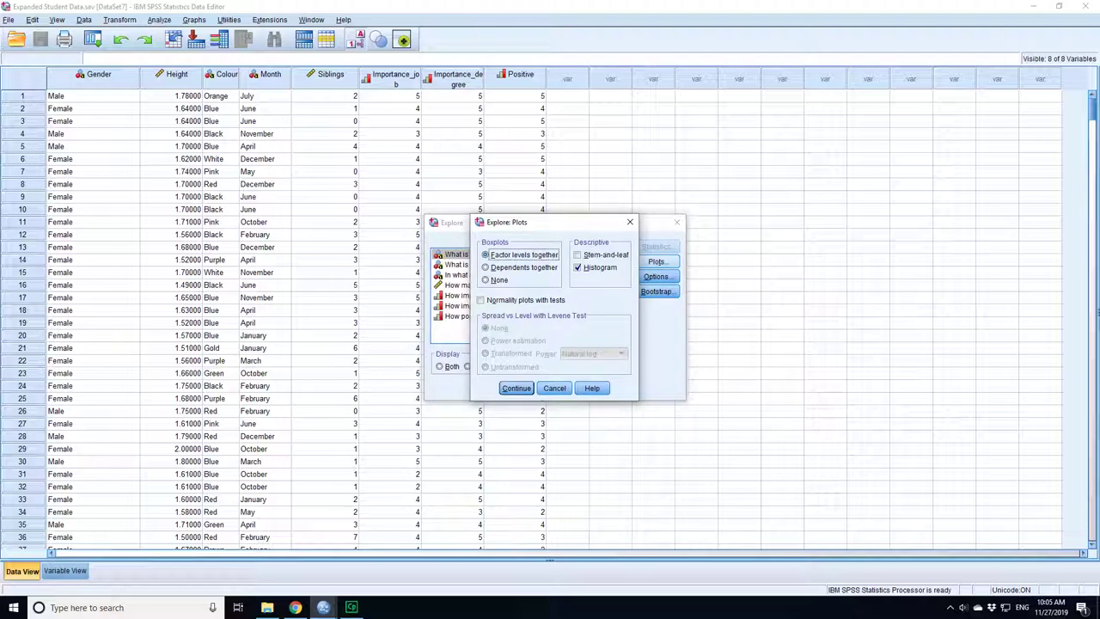
pyautogui.hotkey('alt', 'o')
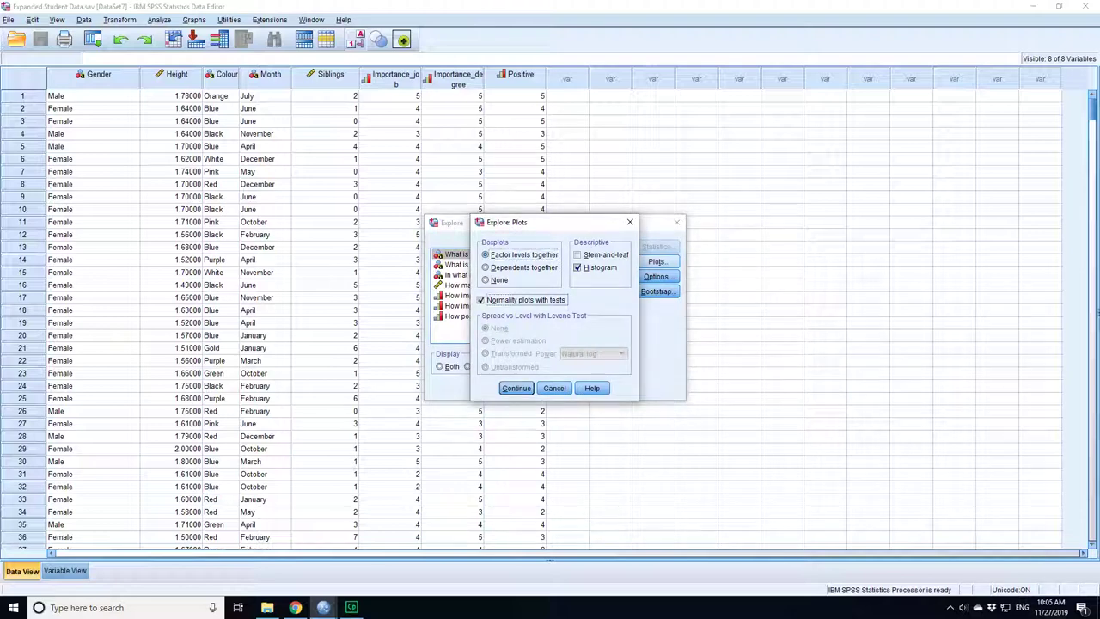
pyautogui.hotkey('alt', 'h')
pyautogui.hotkey('alt', 'n')
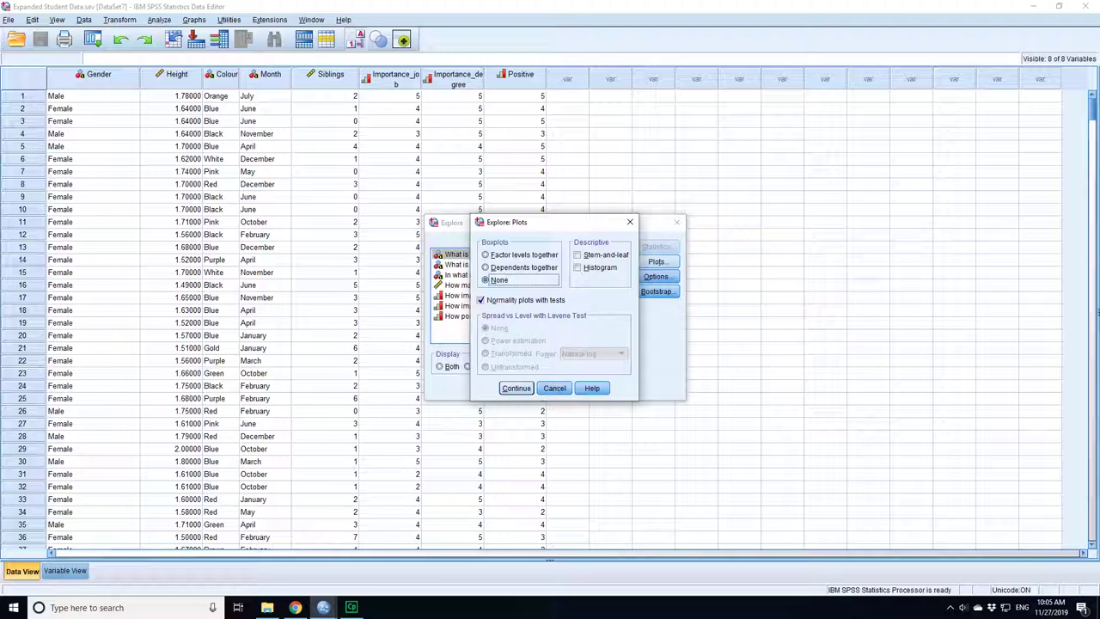
pyautogui.press('Return')
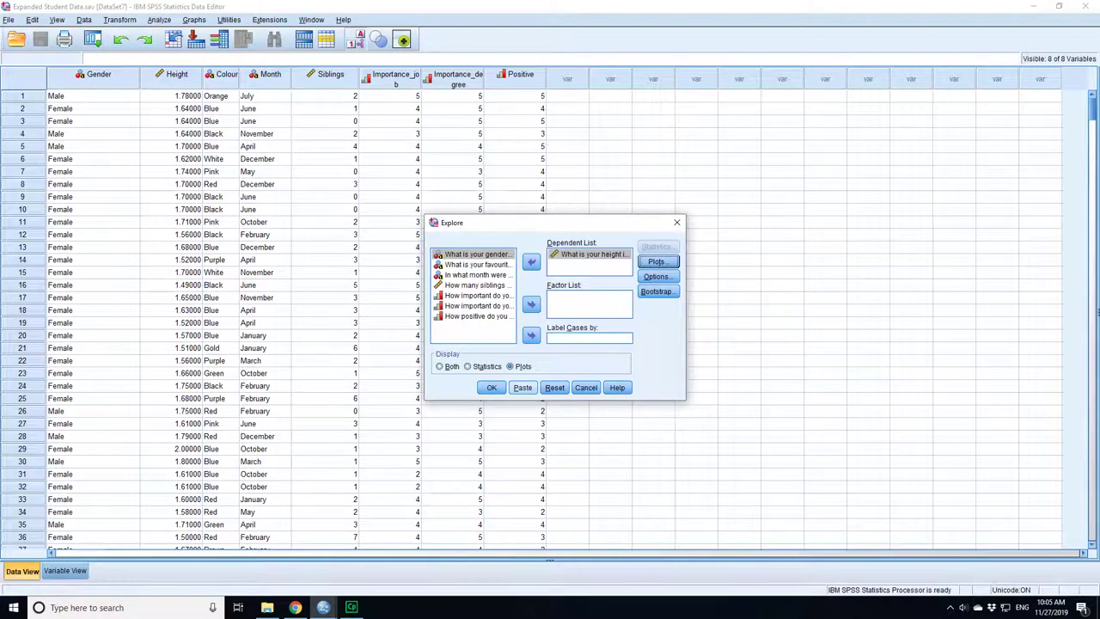
# Step: Run the Explore and review height's Tests of Normality table and Normal Q-Q plots
pyautogui.press('Return')
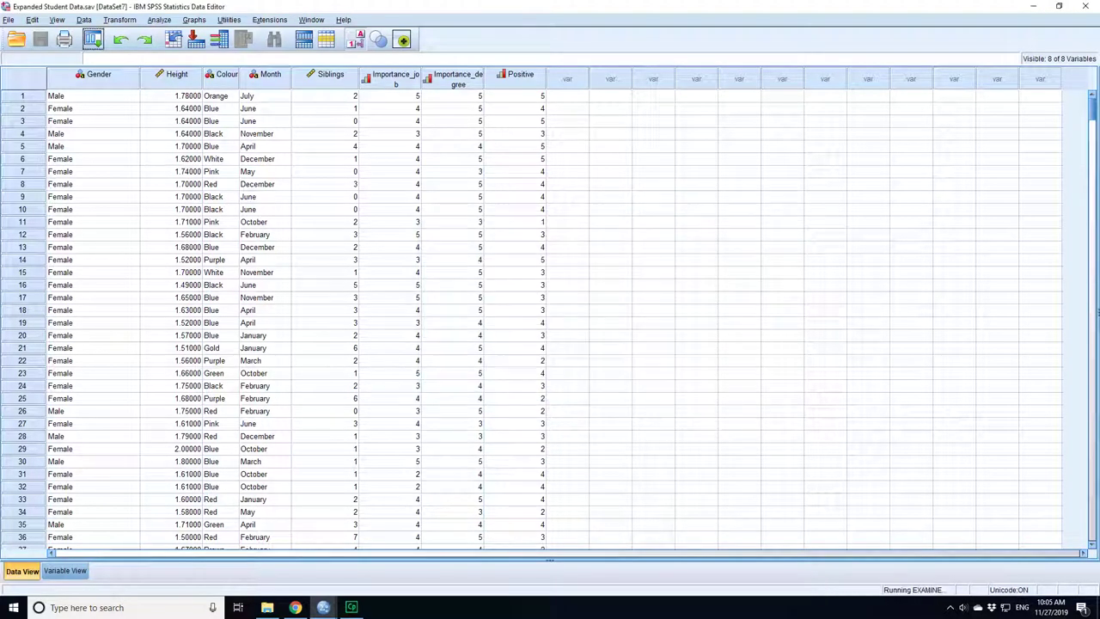
pyautogui.click(447, 554)
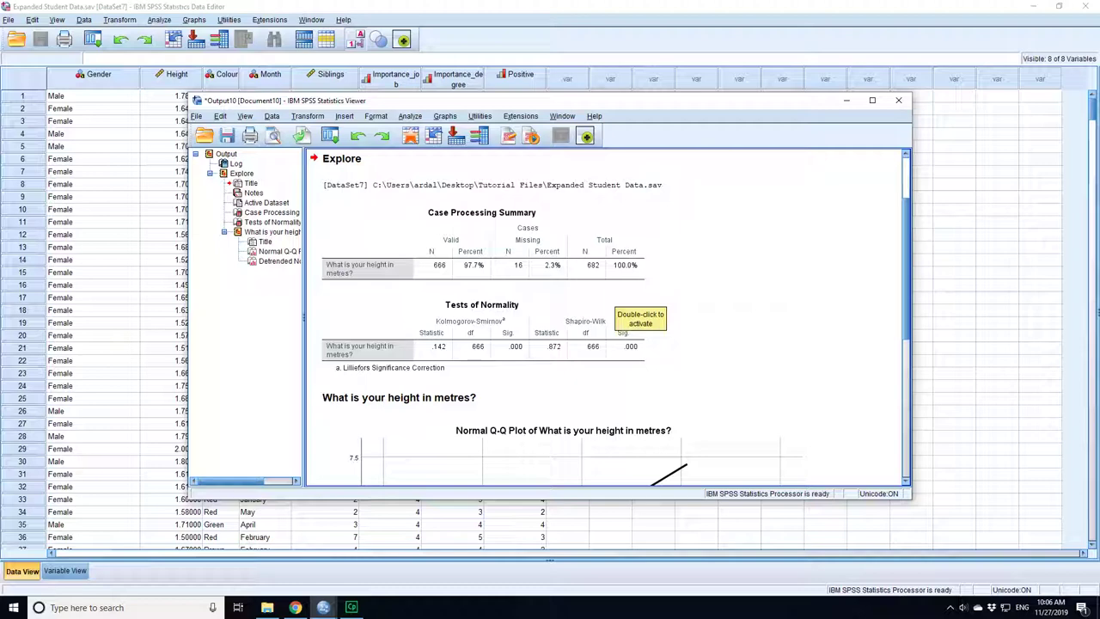
pyautogui.scroll(-6, 666, 319)
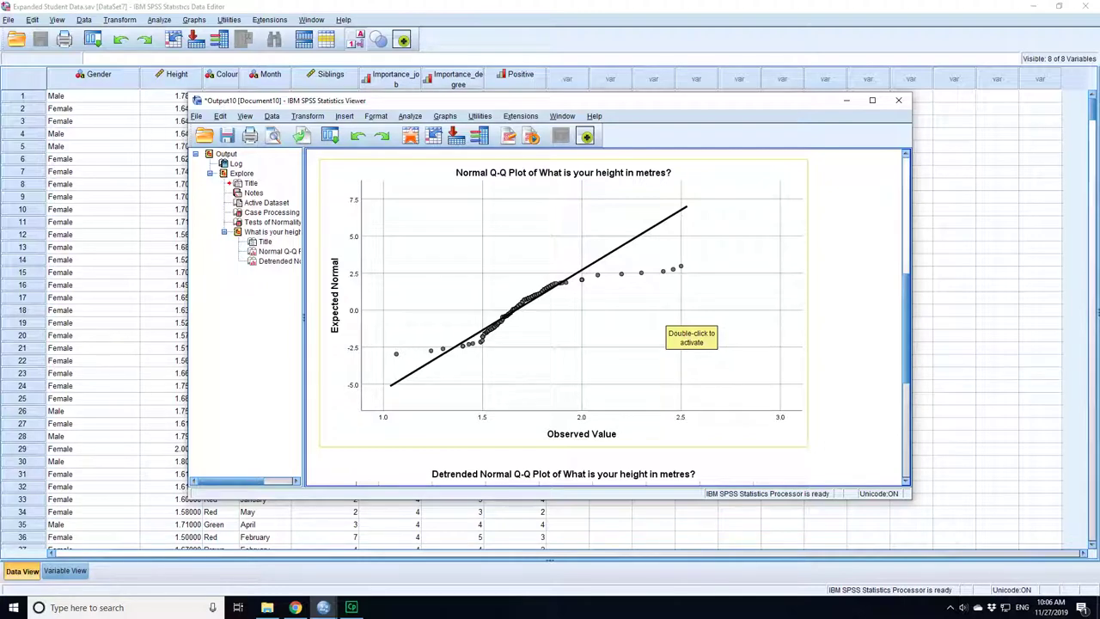
pyautogui.scroll(1, 636, 344)
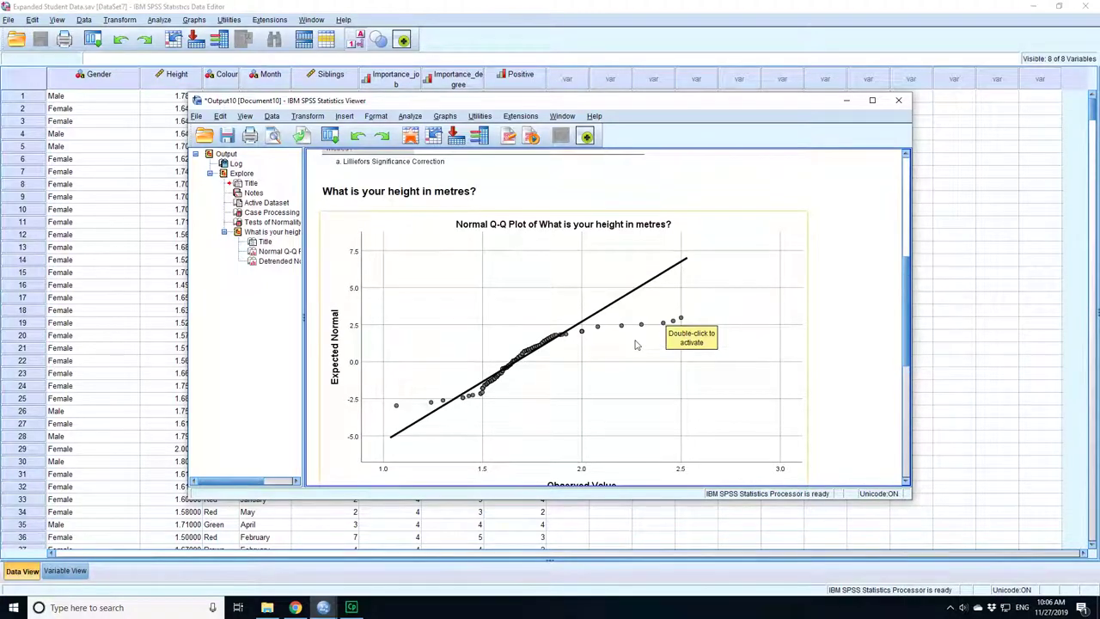
pyautogui.scroll(-2, 636, 345)
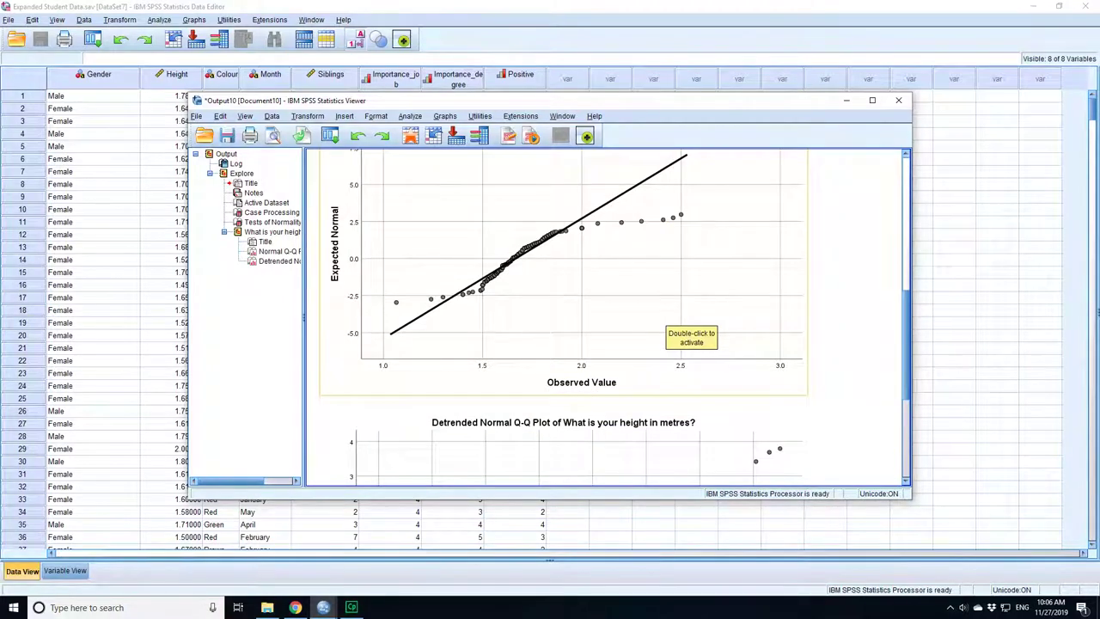
pyautogui.scroll(2, 636, 345)
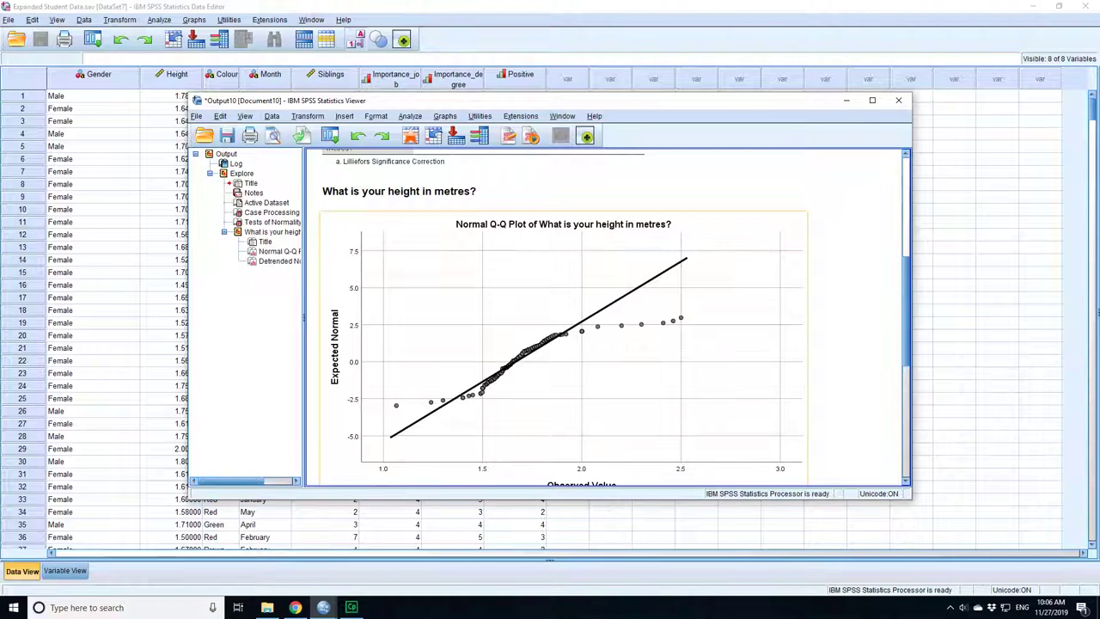
pyautogui.scroll(-1, 625, 360)
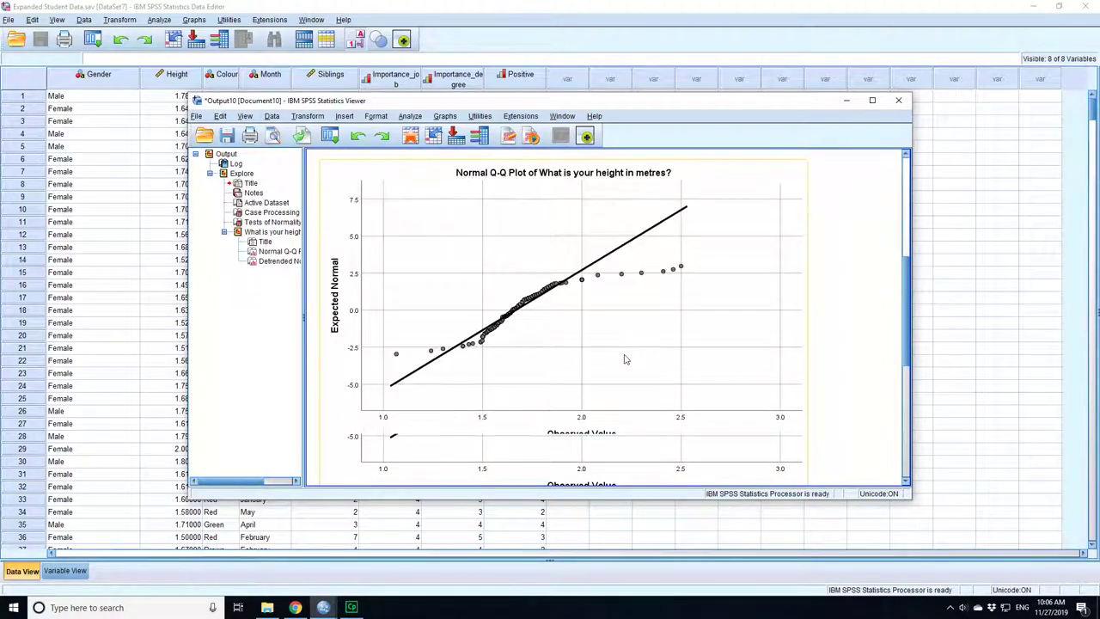
pyautogui.scroll(-1, 625, 359)
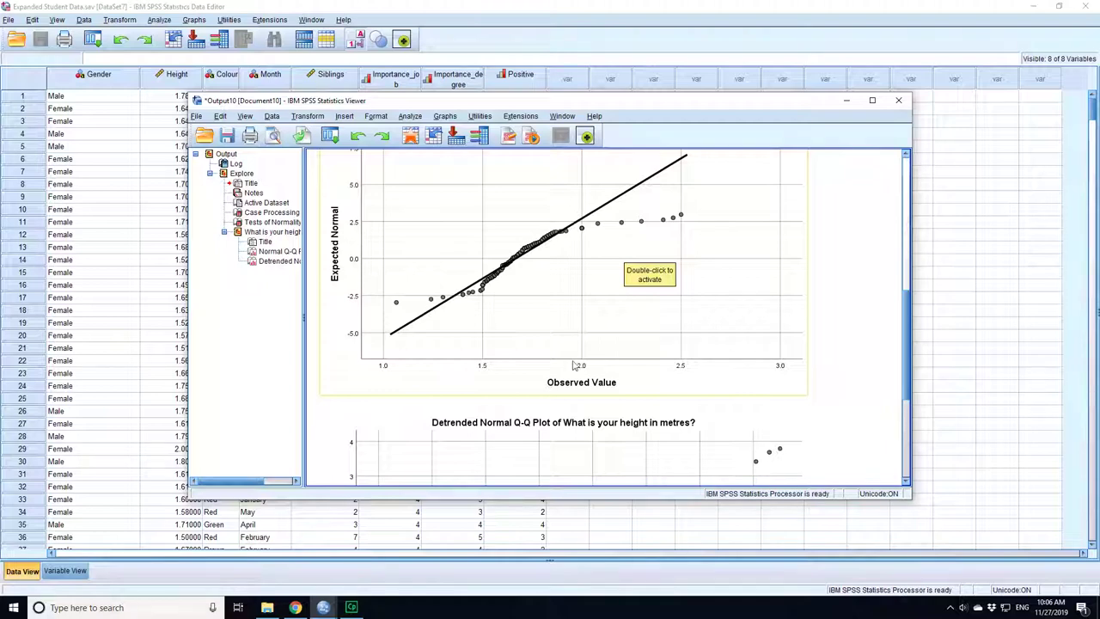
pyautogui.scroll(-4, 574, 367)
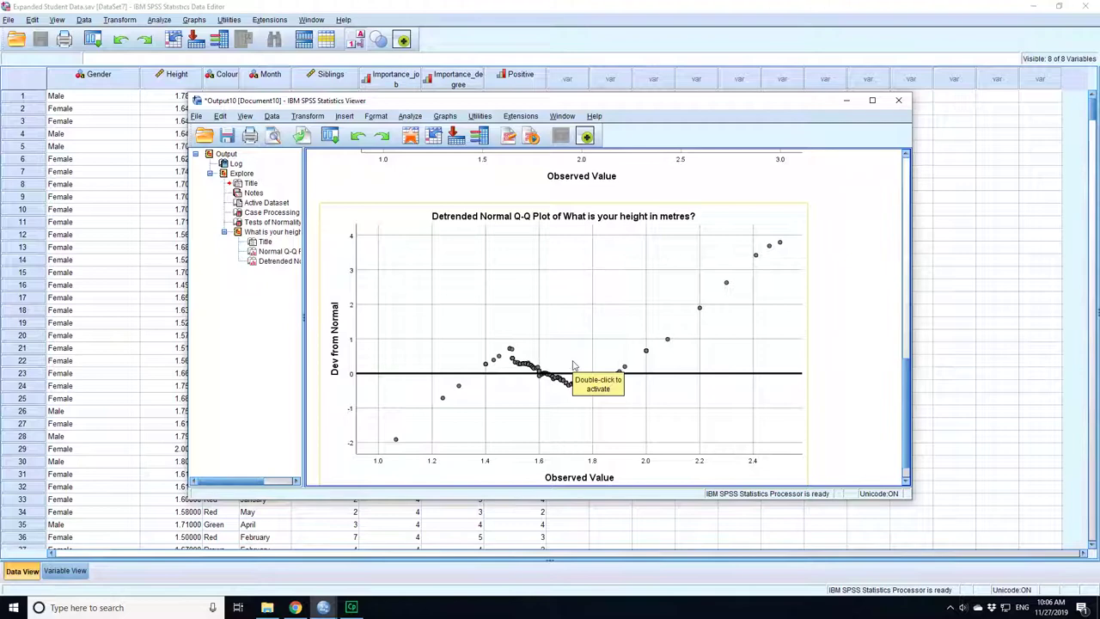
pyautogui.scroll(3, 571, 365)
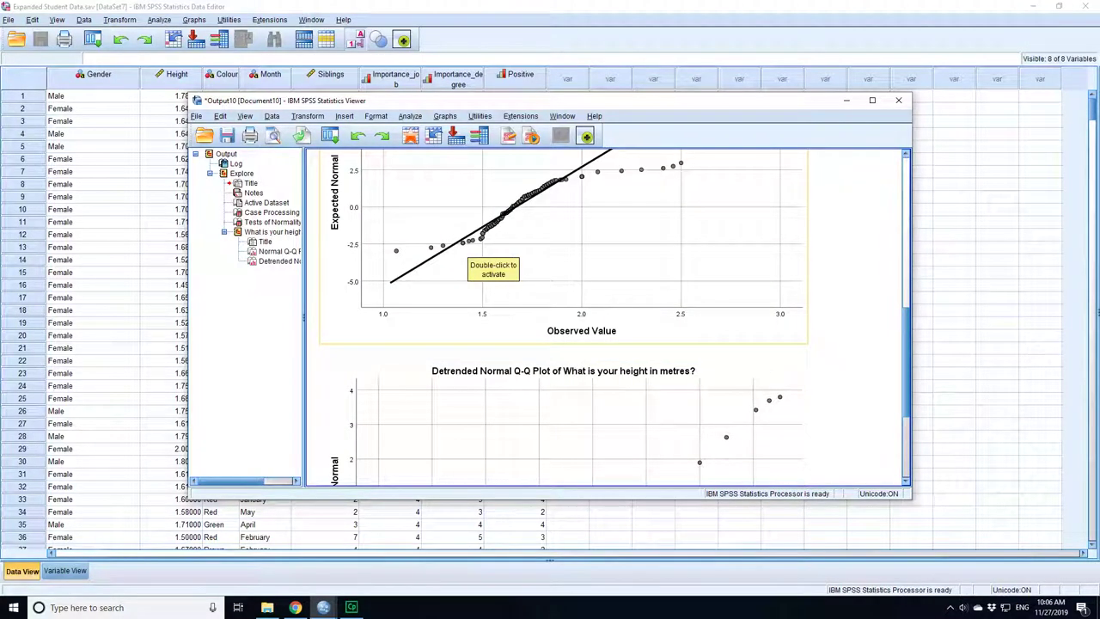
pyautogui.scroll(-3, 651, 278)
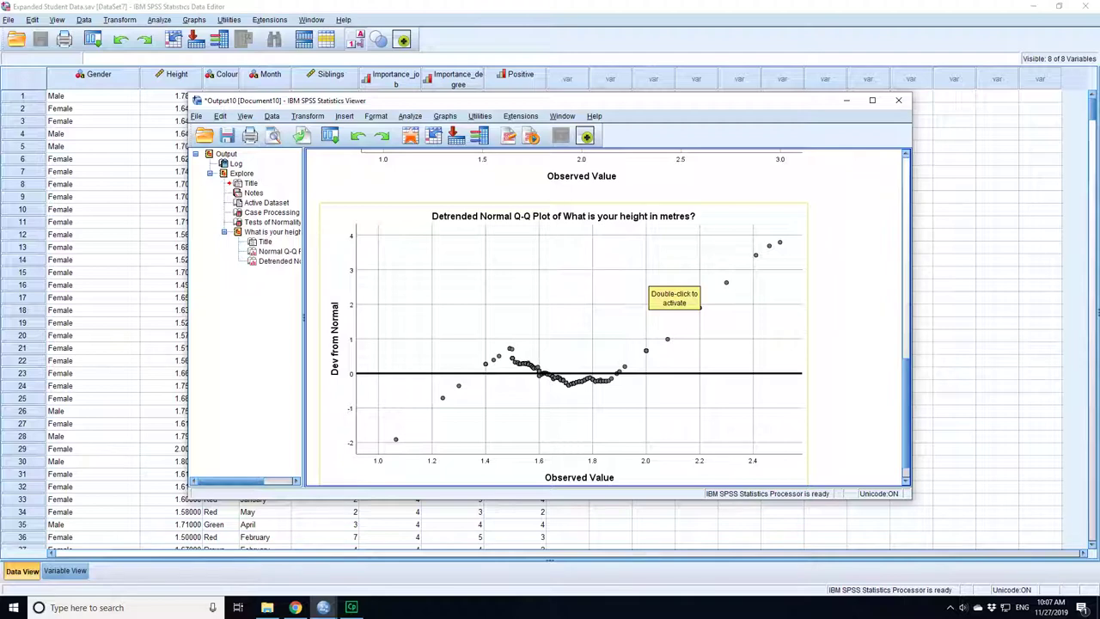
pyautogui.scroll(-1, 645, 394)
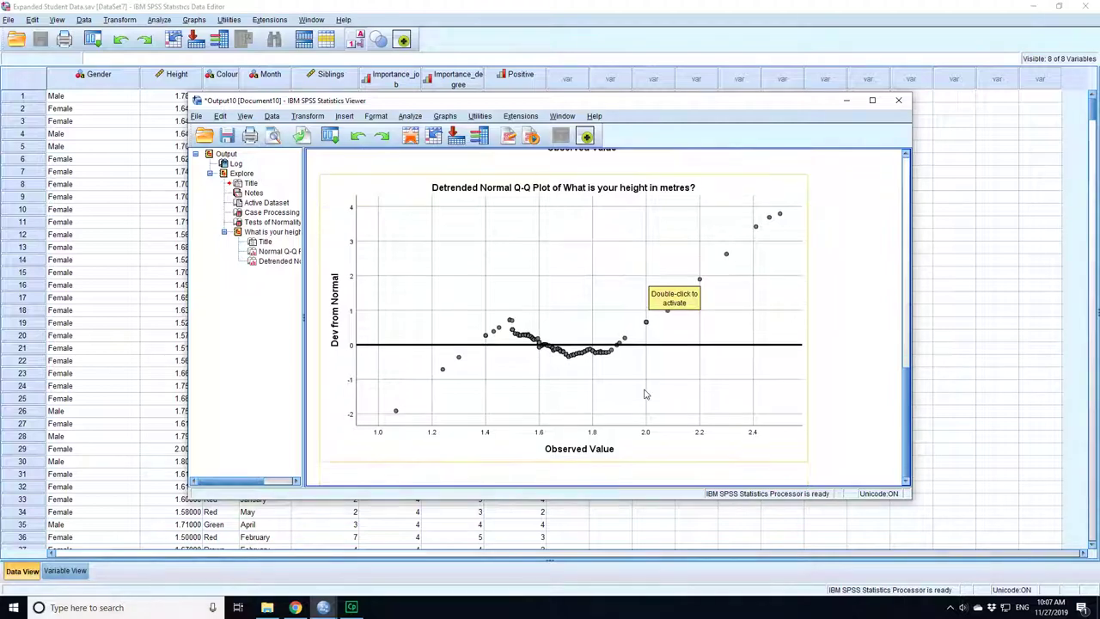
pyautogui.scroll(20, 645, 395)
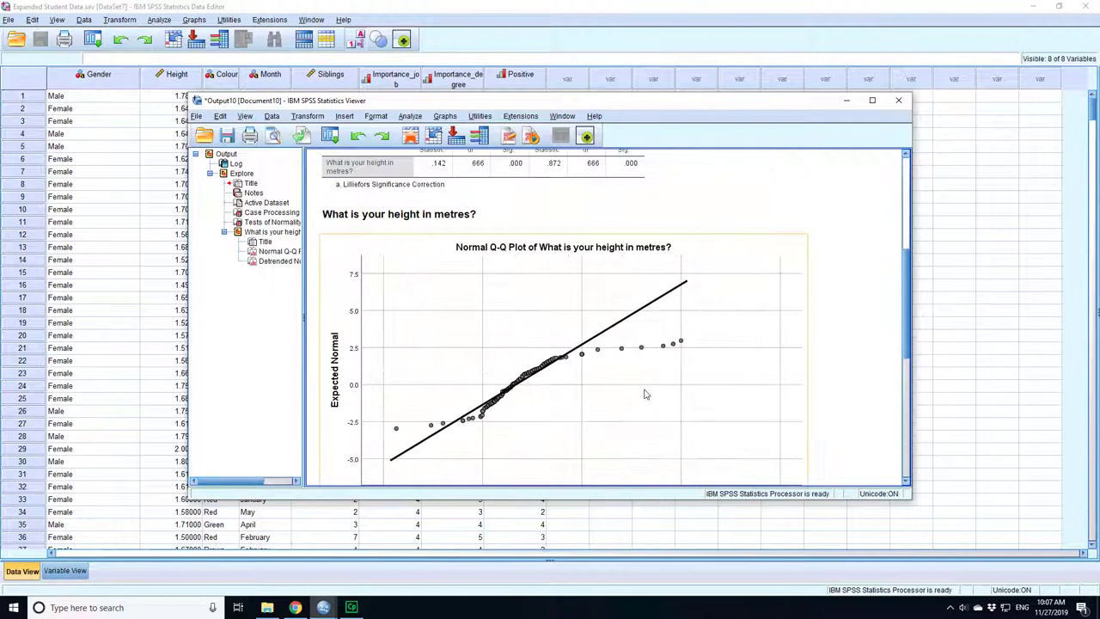
pyautogui.scroll(2, 645, 395)
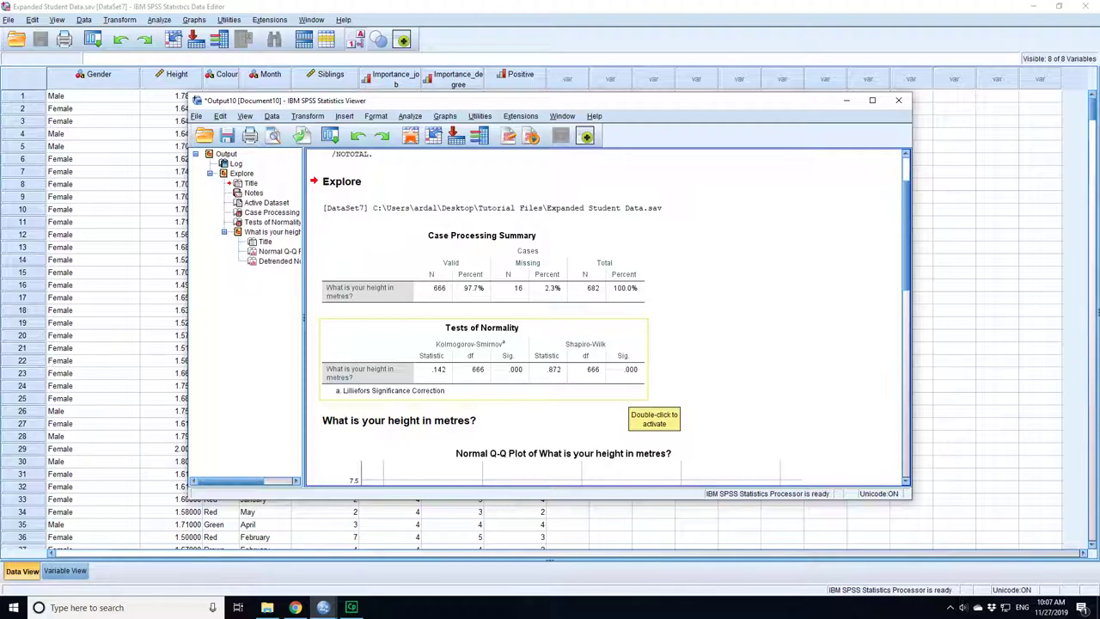
pyautogui.scroll(-3, 645, 377)
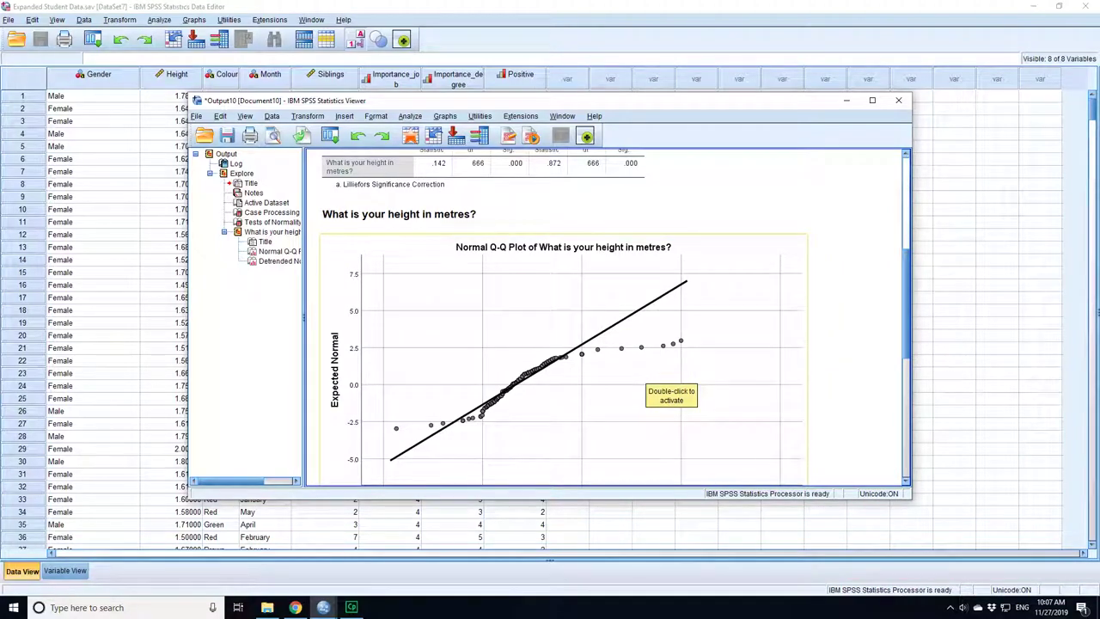
pyautogui.scroll(2, 644, 414)
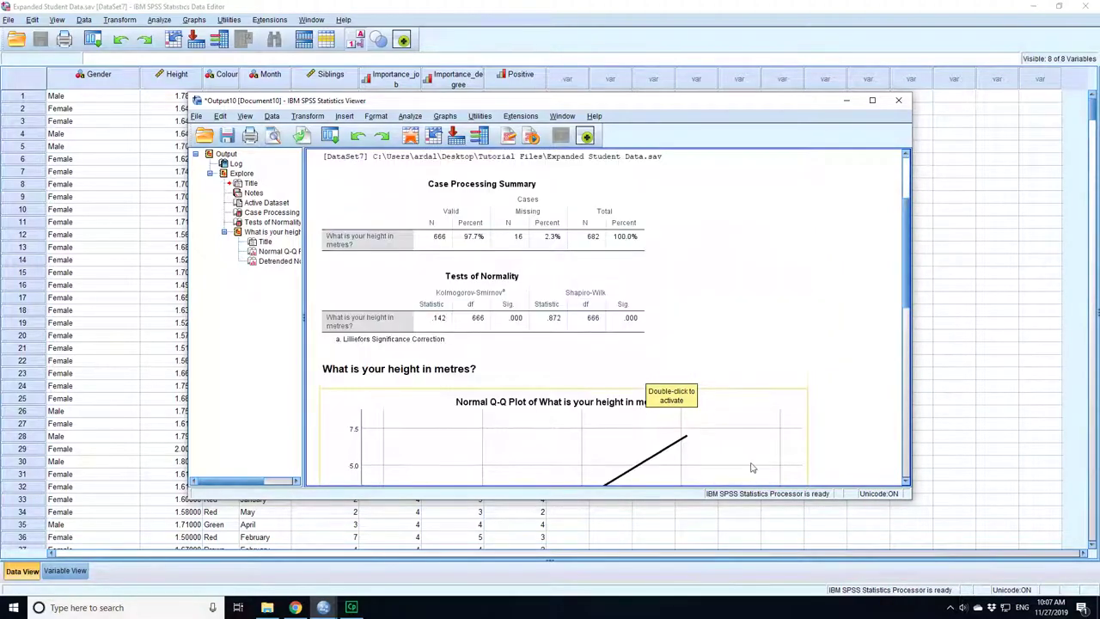
pyautogui.scroll(-2, 587, 336)
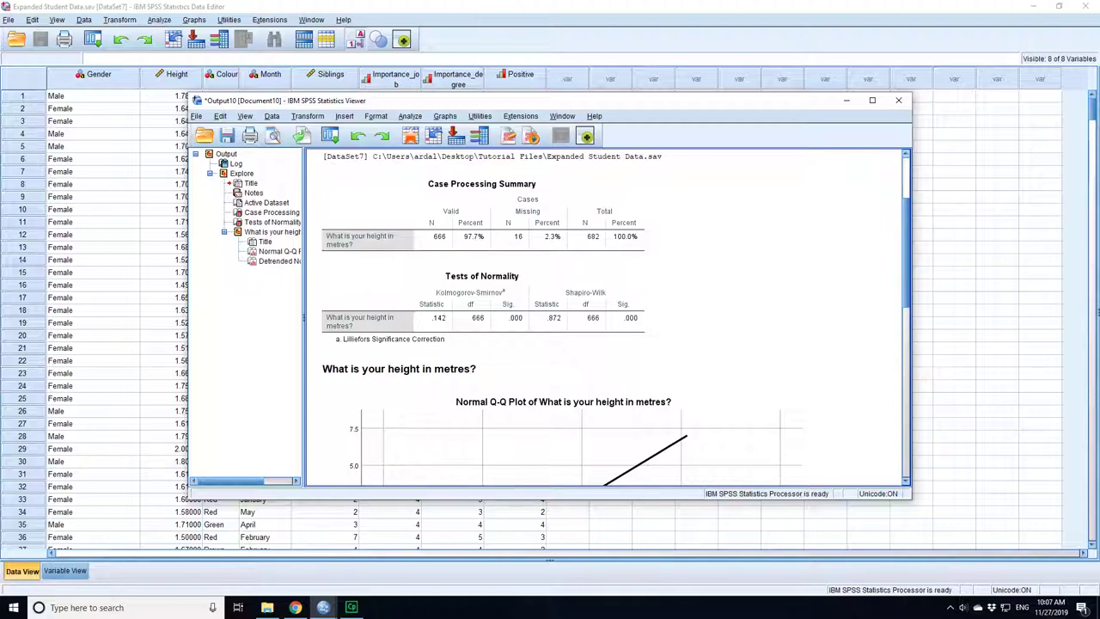
# Step: Create a simple histogram of height in Chart Builder and add it to the output
pyautogui.click(409, 115)
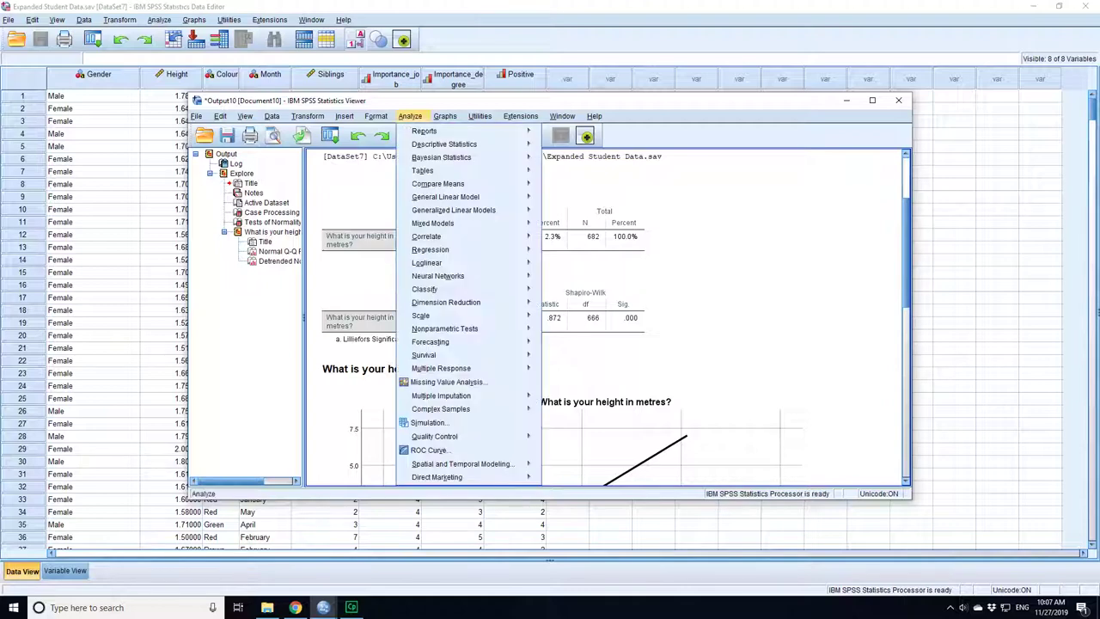
pyautogui.moveTo(441, 157)
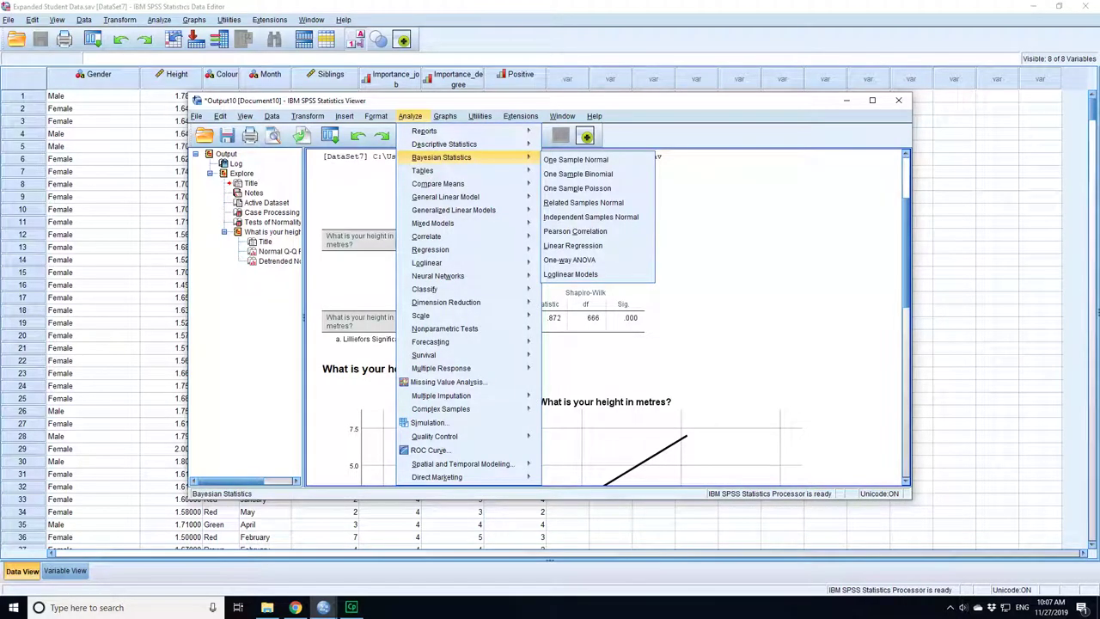
pyautogui.press('Escape')
pyautogui.press('Escape')
pyautogui.click(445, 115)
pyautogui.click(468, 130)
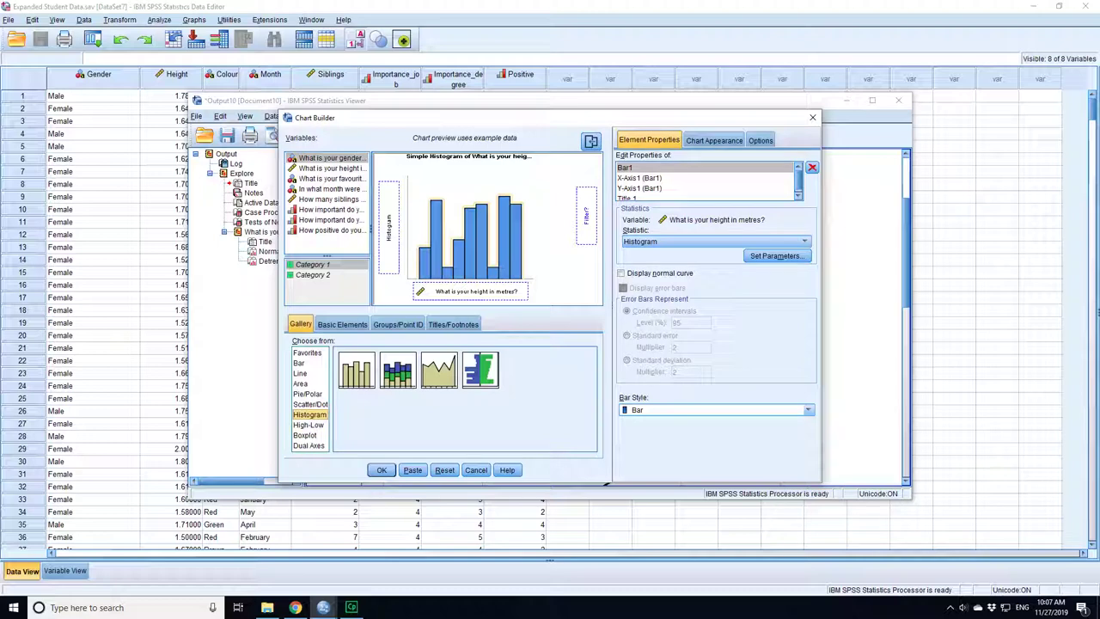
pyautogui.moveTo(357, 370); pyautogui.dragTo(470, 251)
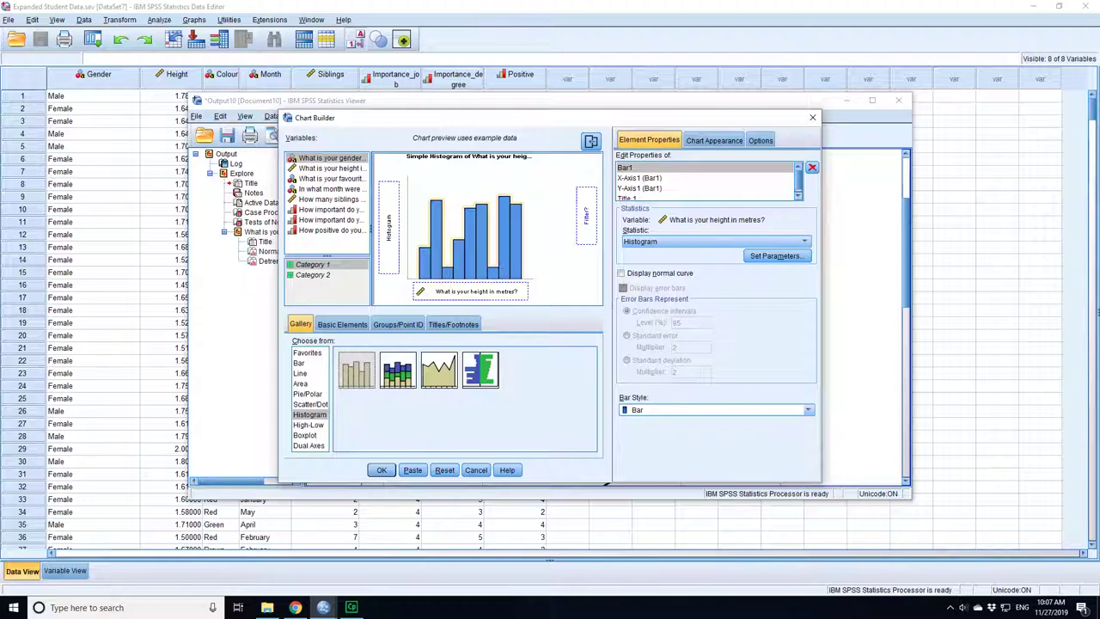
pyautogui.press('Return')
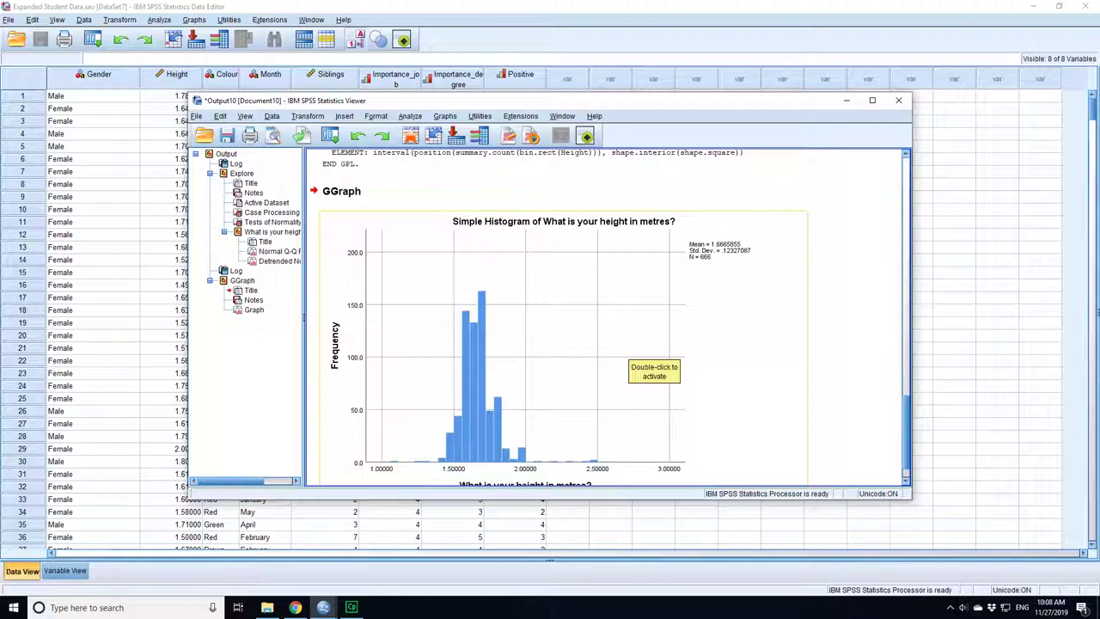
pyautogui.scroll(-1, 627, 350)
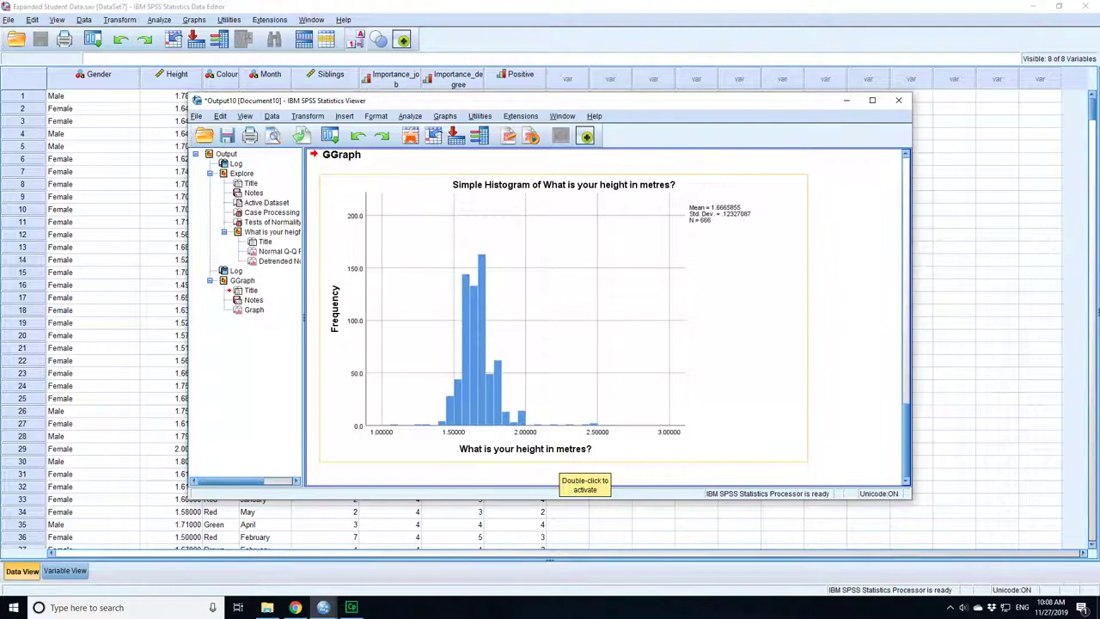
pyautogui.scroll(10, 596, 435)
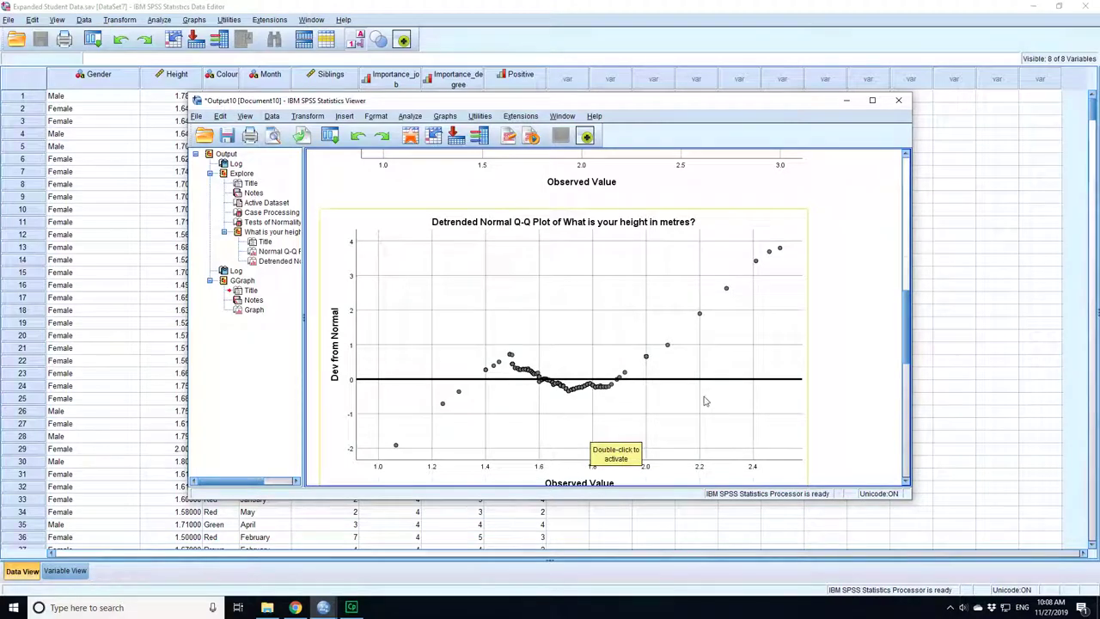
pyautogui.scroll(3, 705, 402)
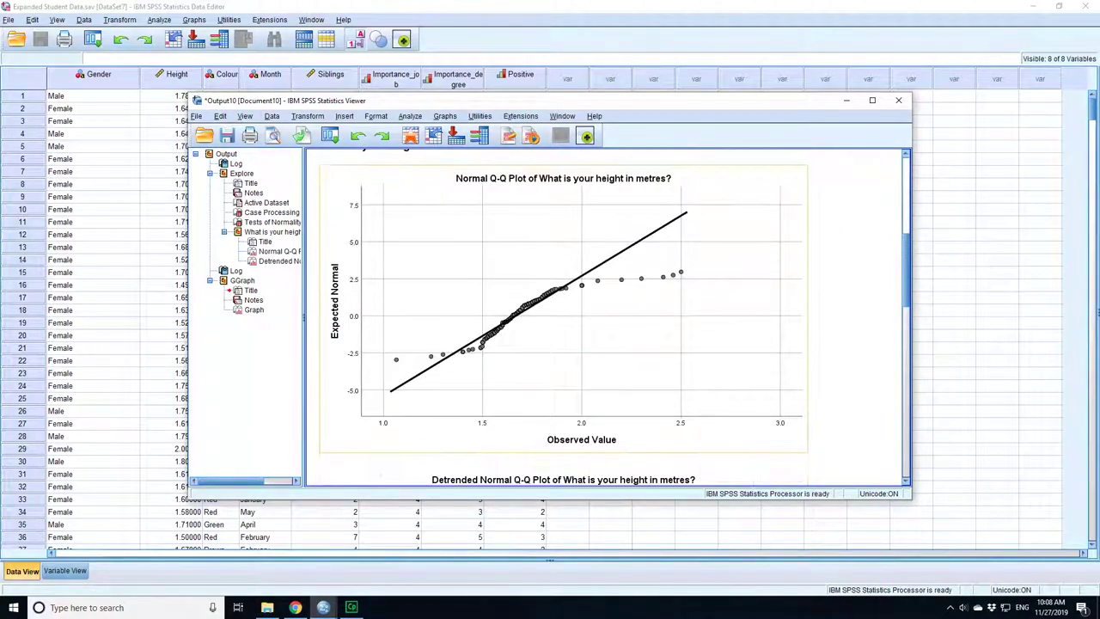
pyautogui.scroll(-3, 704, 401)
pyautogui.scroll(-10, 704, 401)
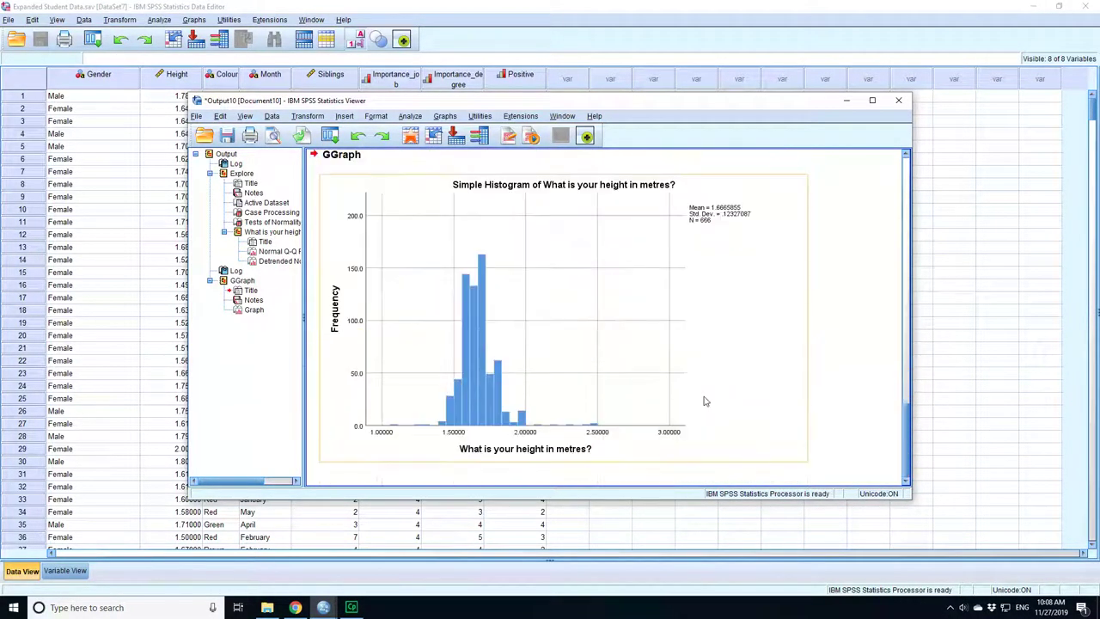
pyautogui.scroll(13, 536, 355)
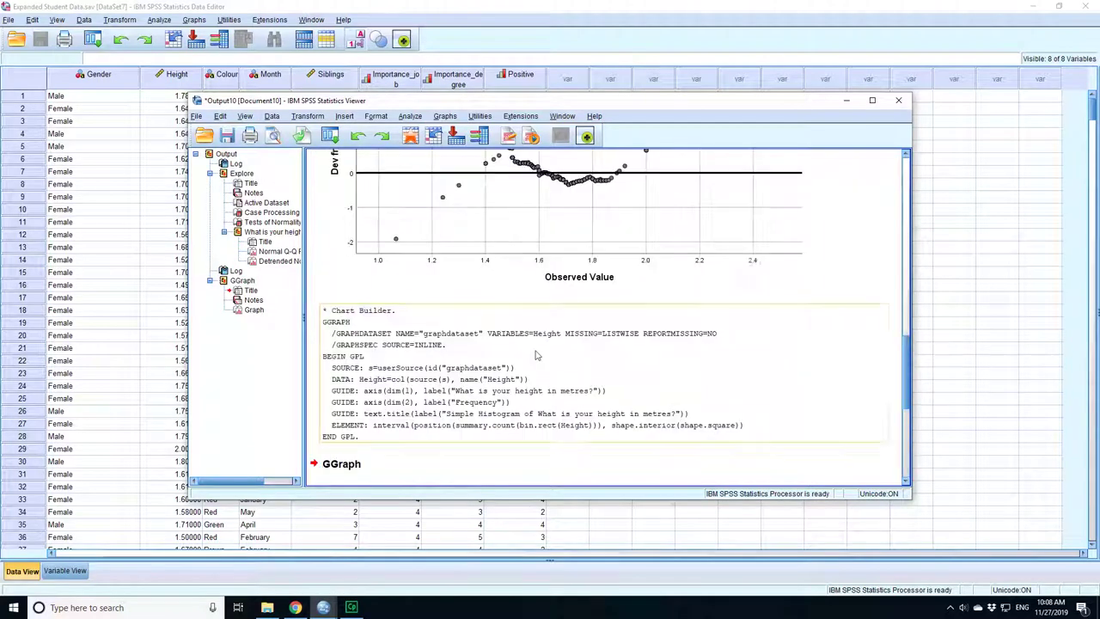
pyautogui.scroll(4, 536, 355)
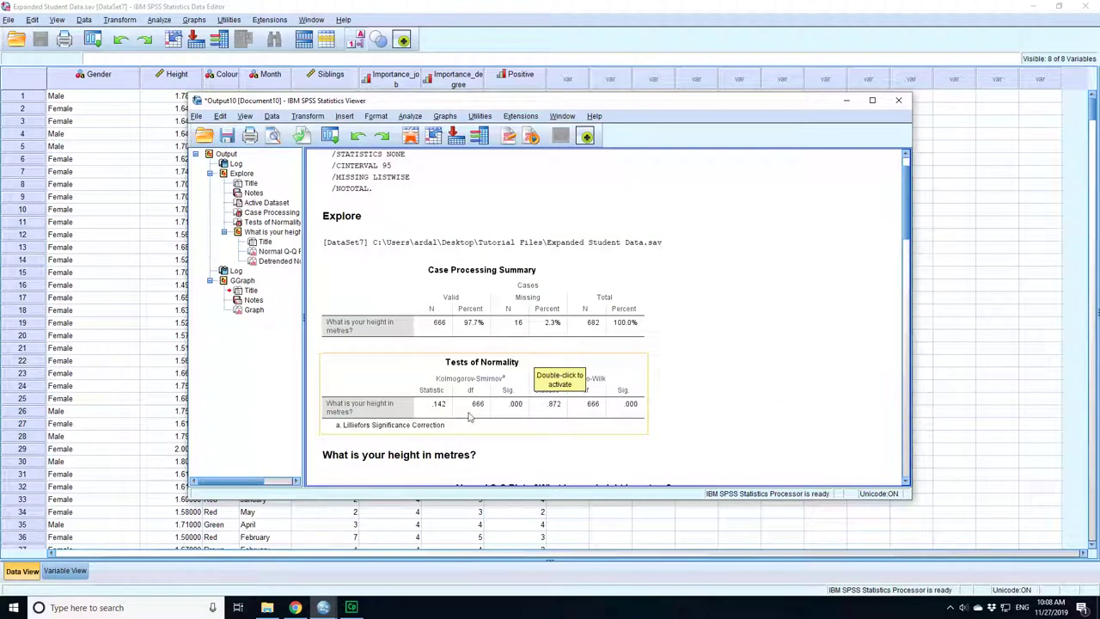
pyautogui.scroll(-3, 550, 387)
pyautogui.scroll(-3, 563, 449)
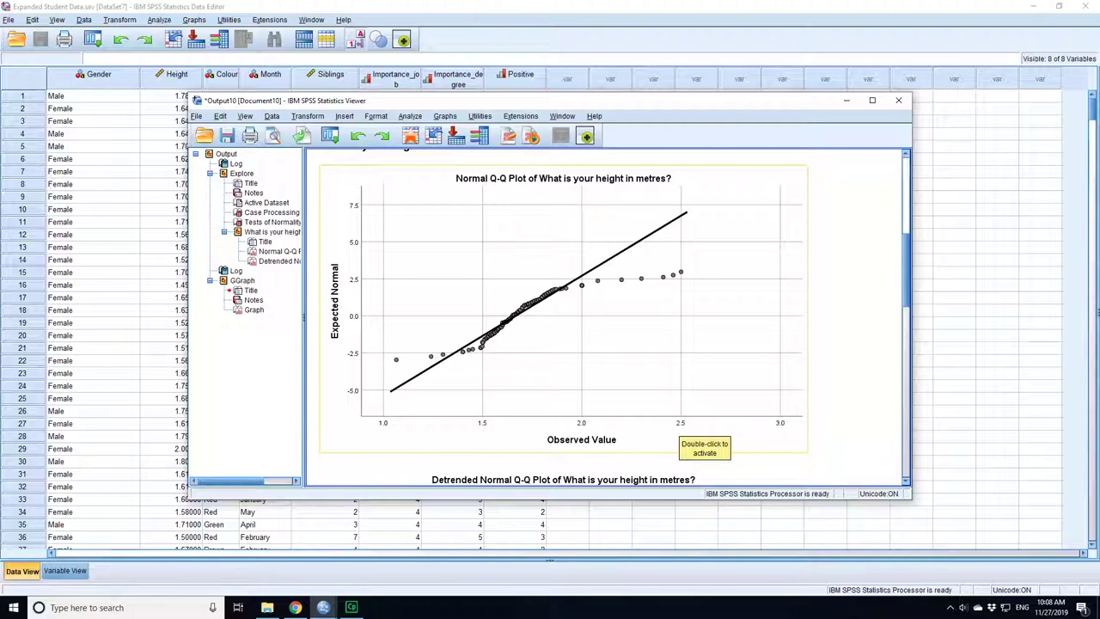
pyautogui.scroll(10, 645, 413)
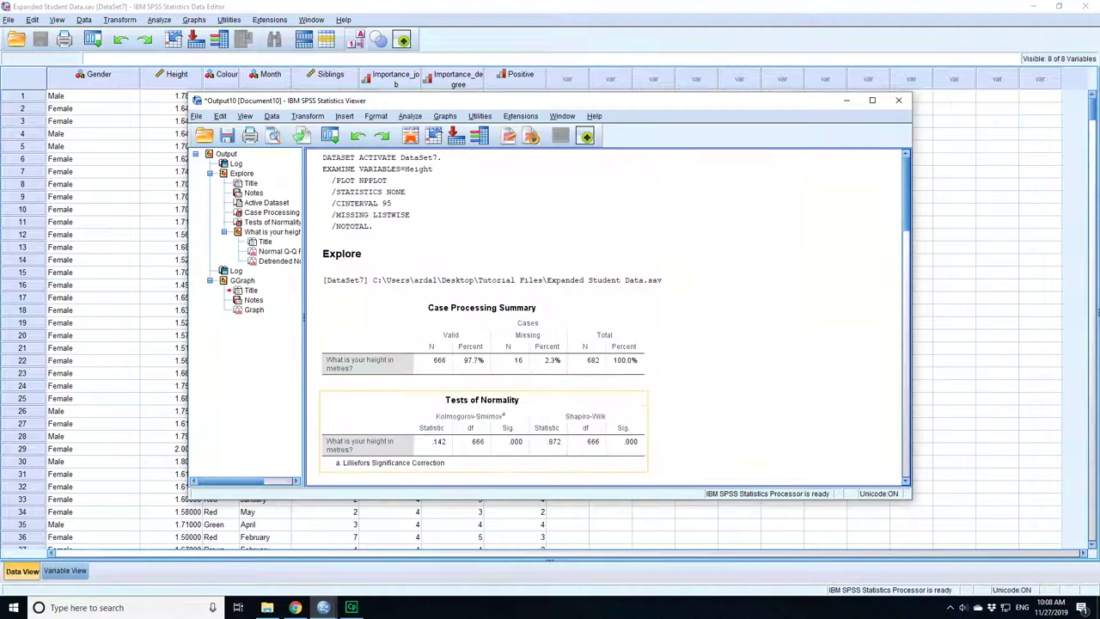
pyautogui.scroll(-4, 645, 413)
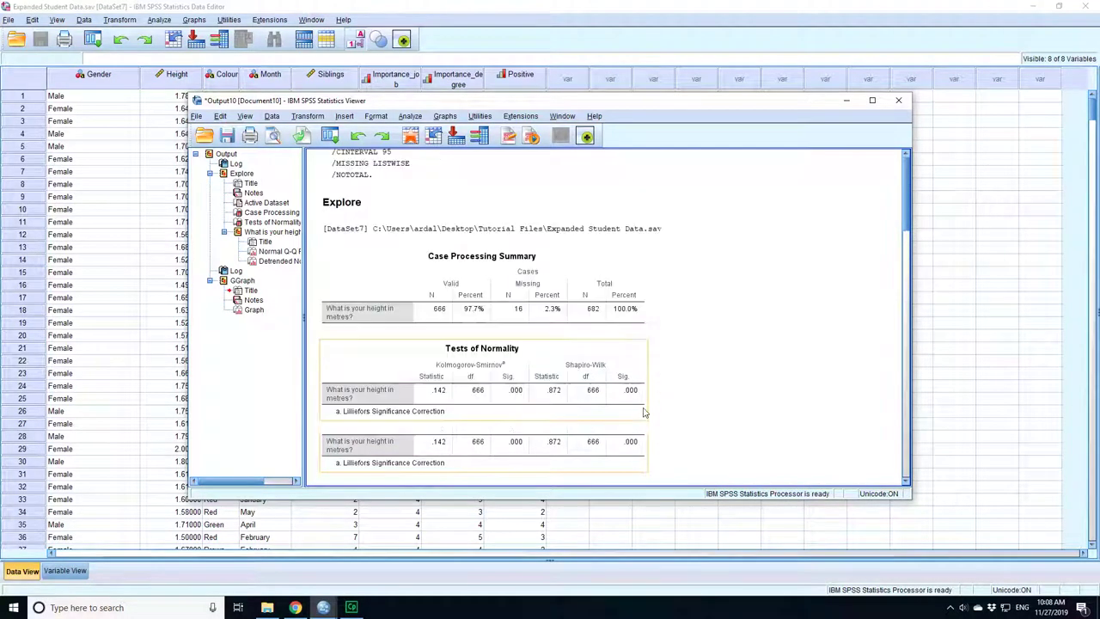
pyautogui.scroll(-15, 644, 414)
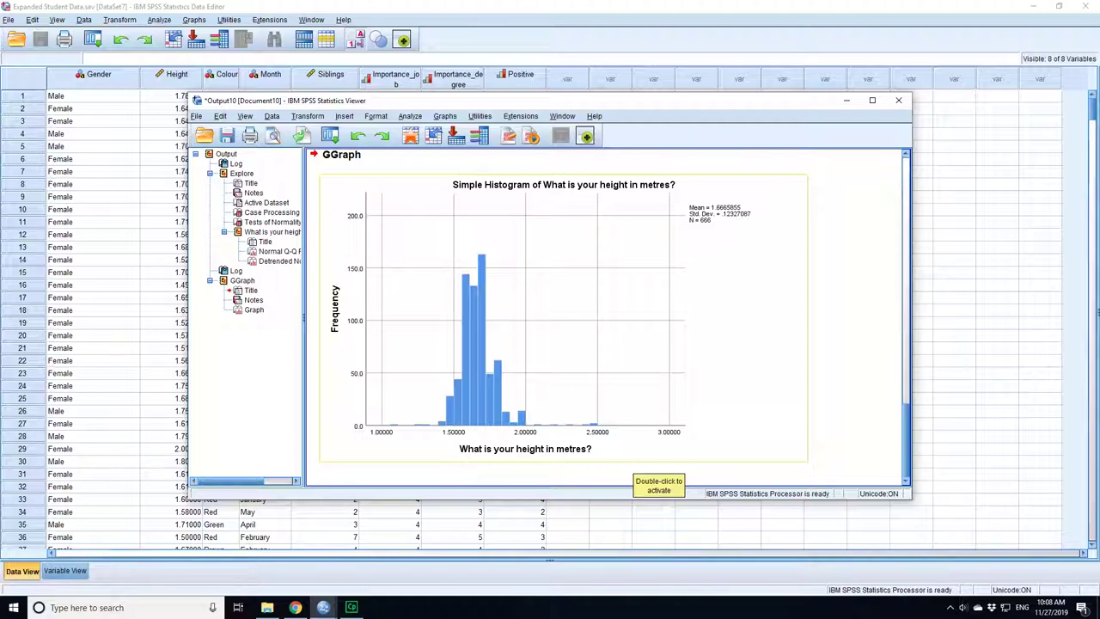
pyautogui.scroll(15, 594, 434)
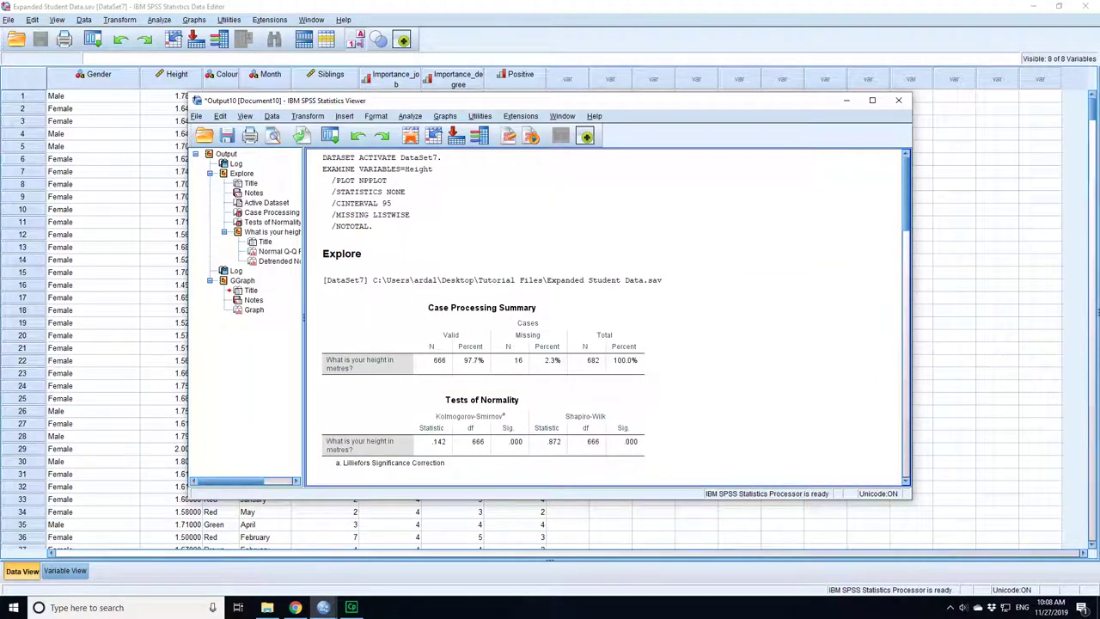
# Step: In Expanded Student Data's Variable View, open Height's Missing Values definition showing 1.00000
pyautogui.click(323, 607)
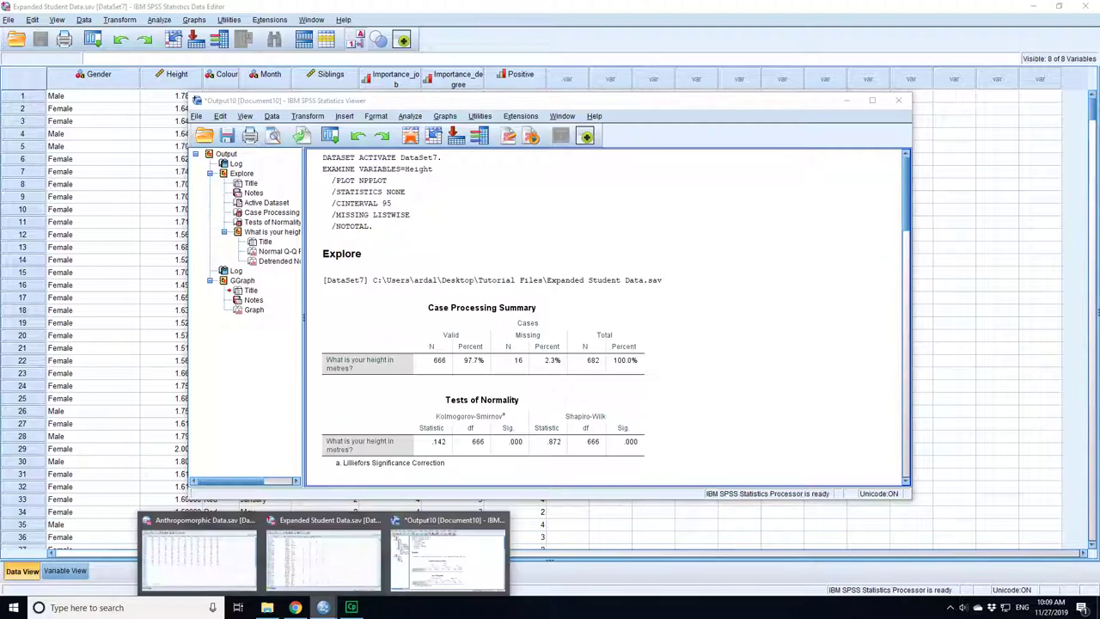
pyautogui.click(323, 558)
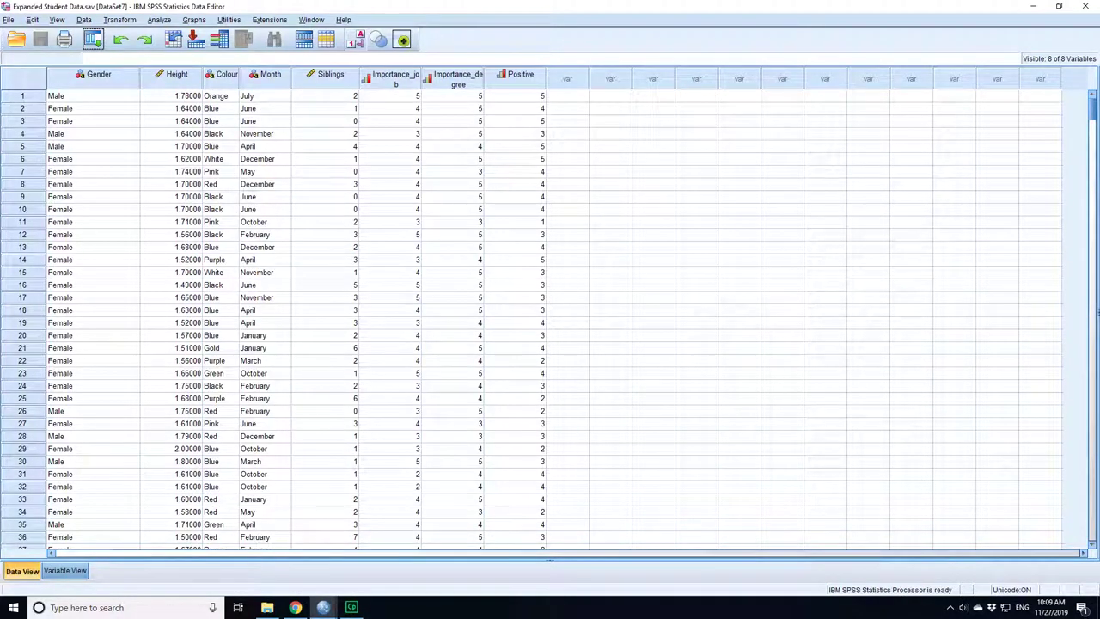
pyautogui.hotkey('ctrl', 't')
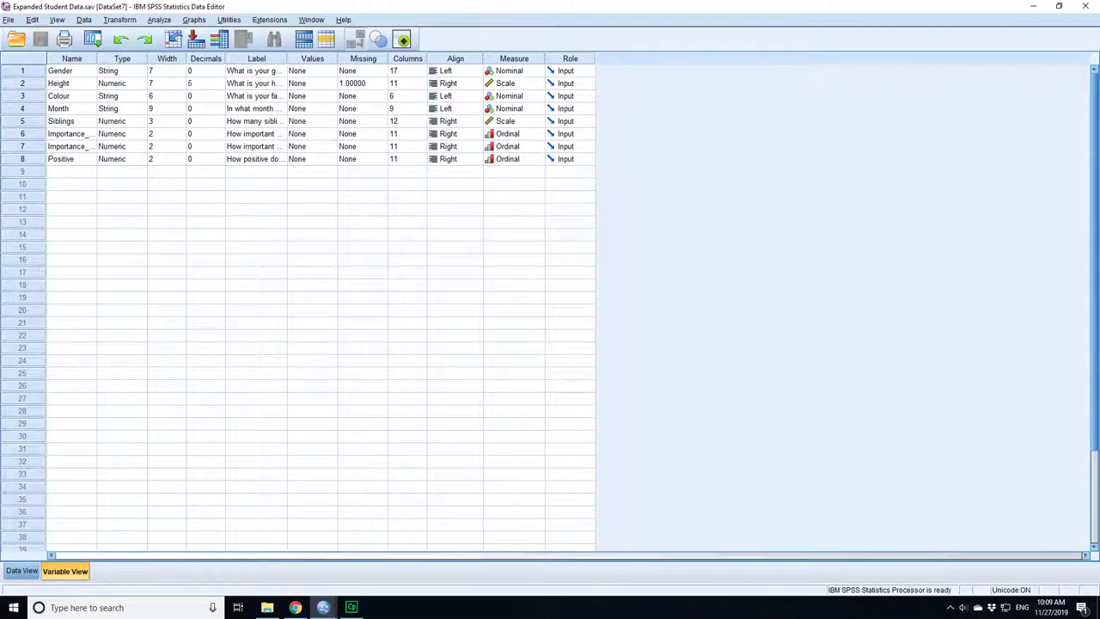
pyautogui.click(357, 83)
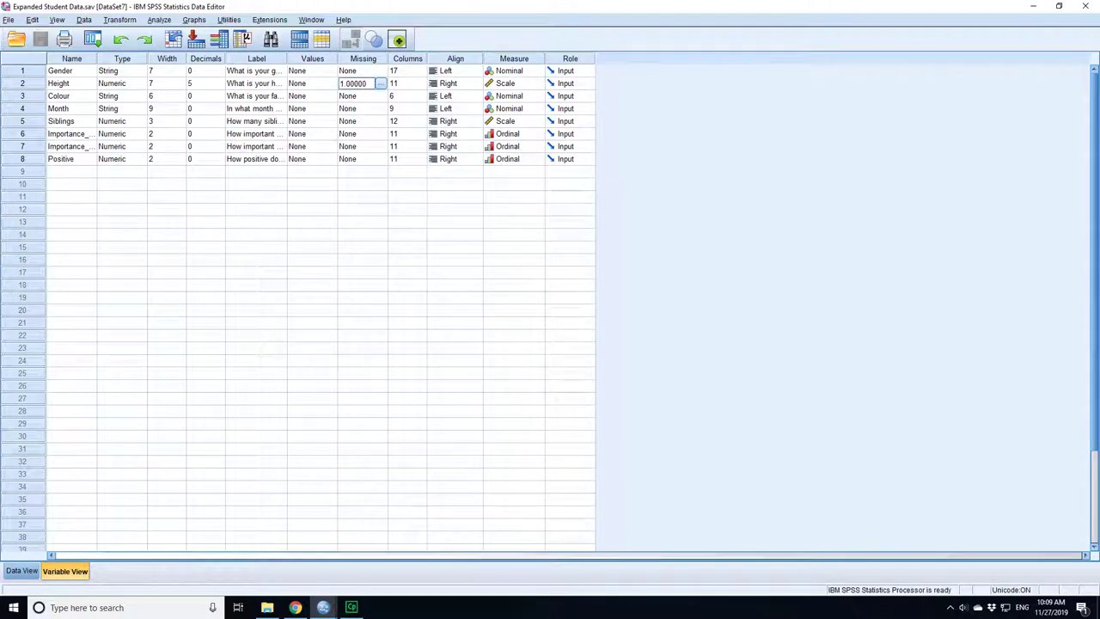
pyautogui.click(381, 84)
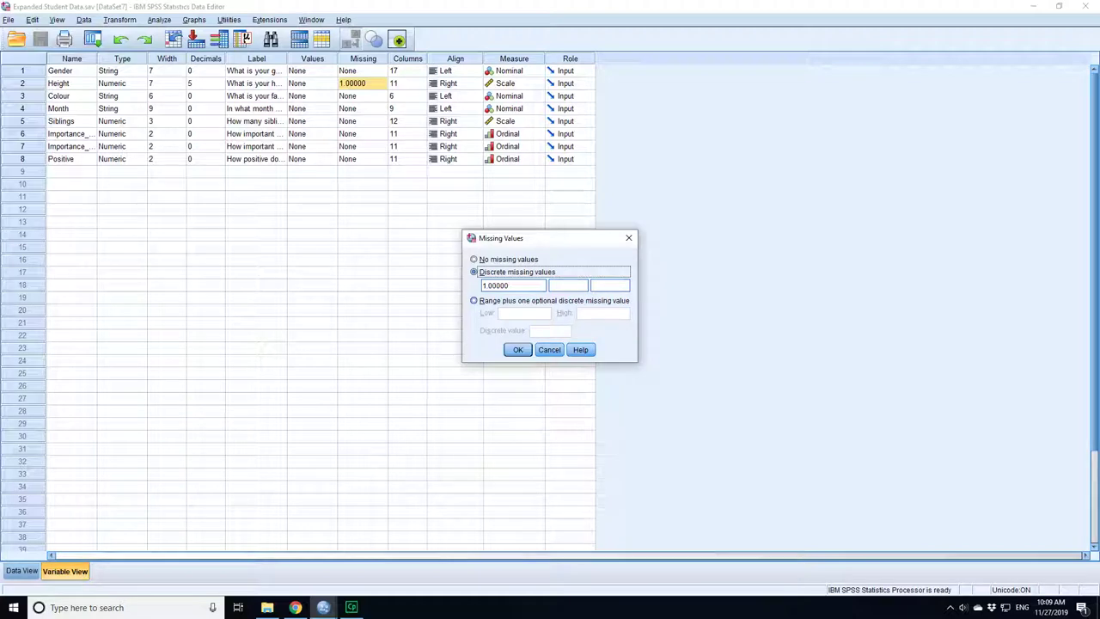
# Step: Confirm Height's missing value of 1.00000 and close the Missing Values dialog
pyautogui.press('Return')
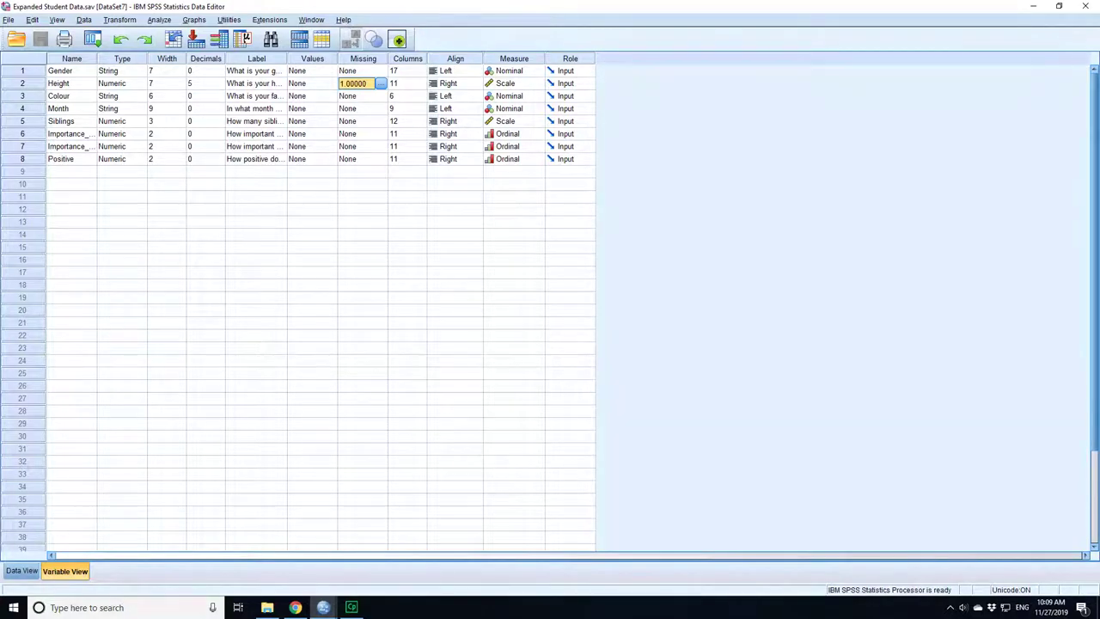
pyautogui.click(367, 135)
pyautogui.click(357, 84)
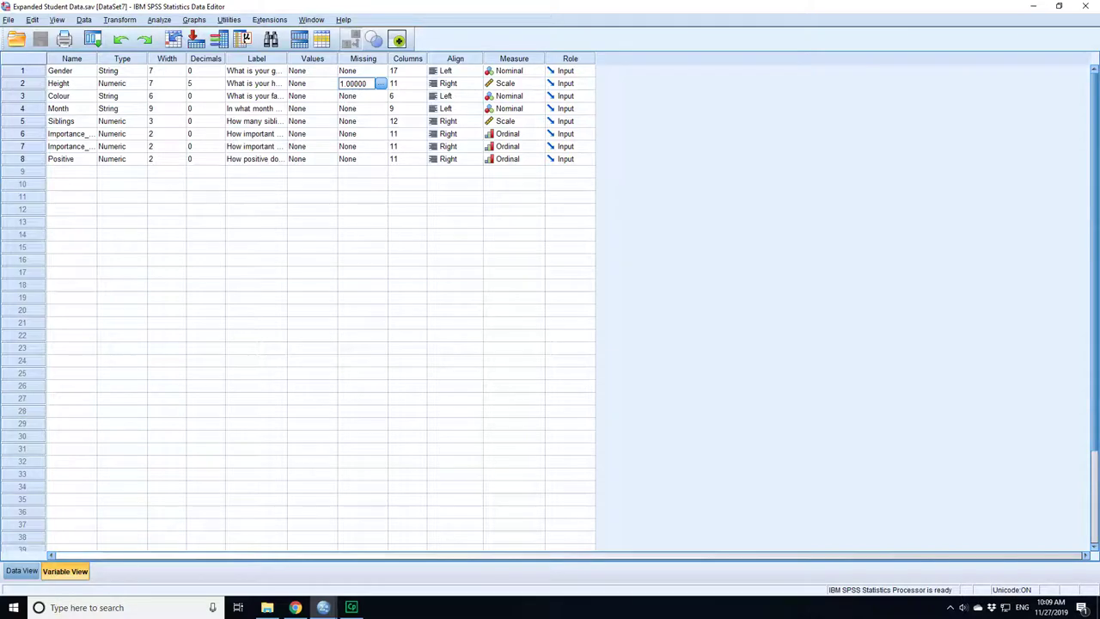
pyautogui.click(323, 607)
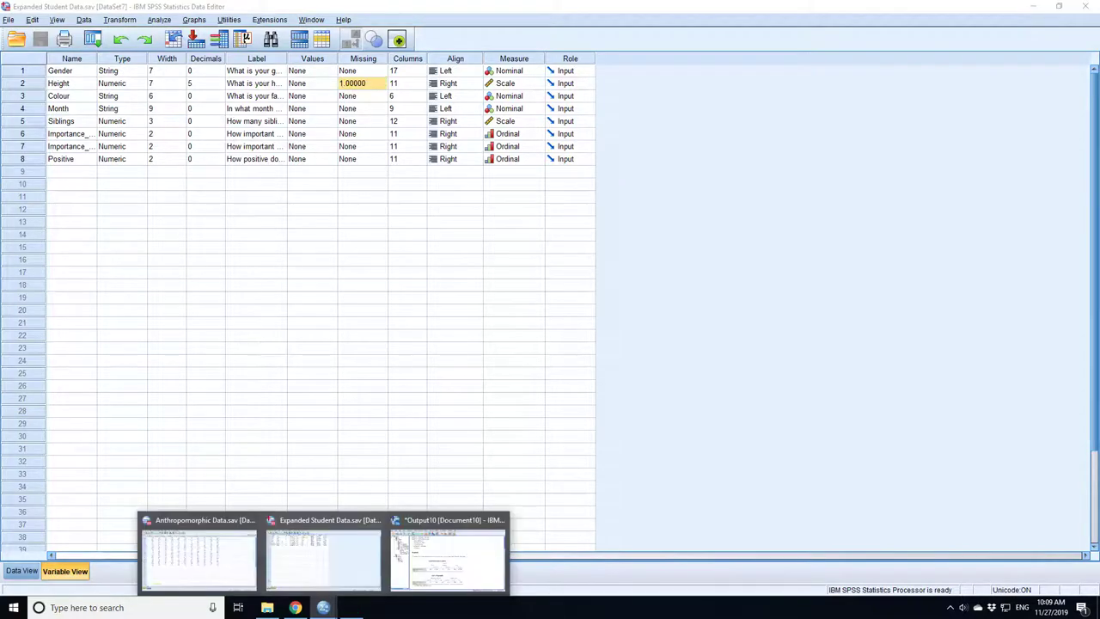